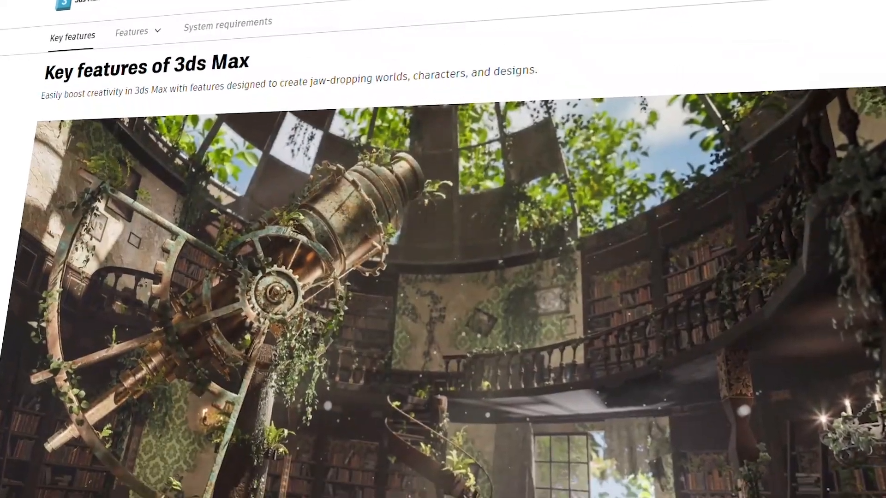
scroll(443, 277, "down", 5)
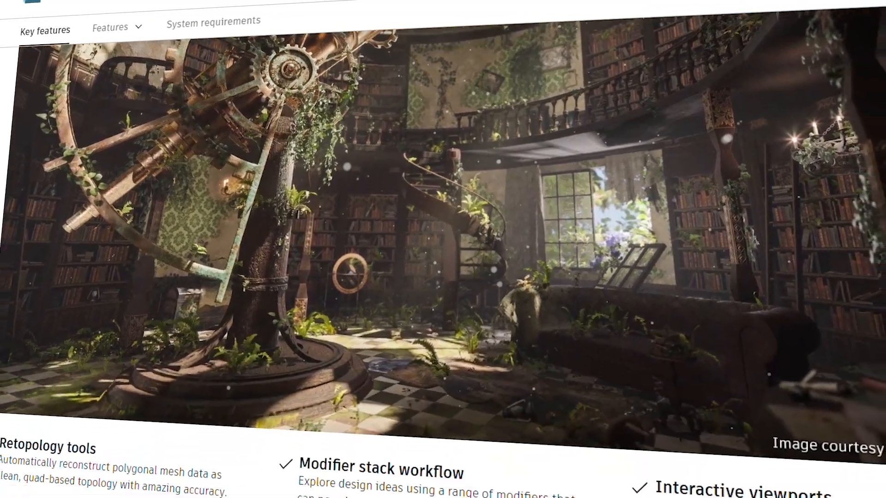
scroll(443, 277, "down", 5)
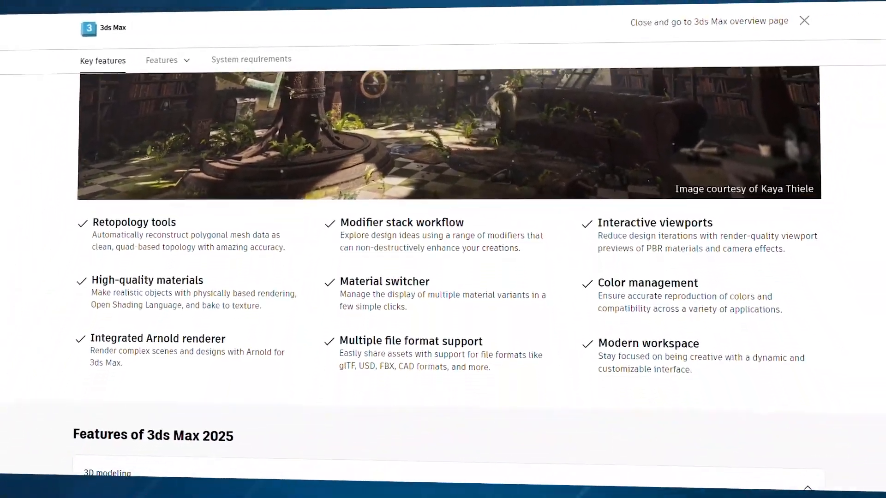
scroll(443, 277, "down", 5)
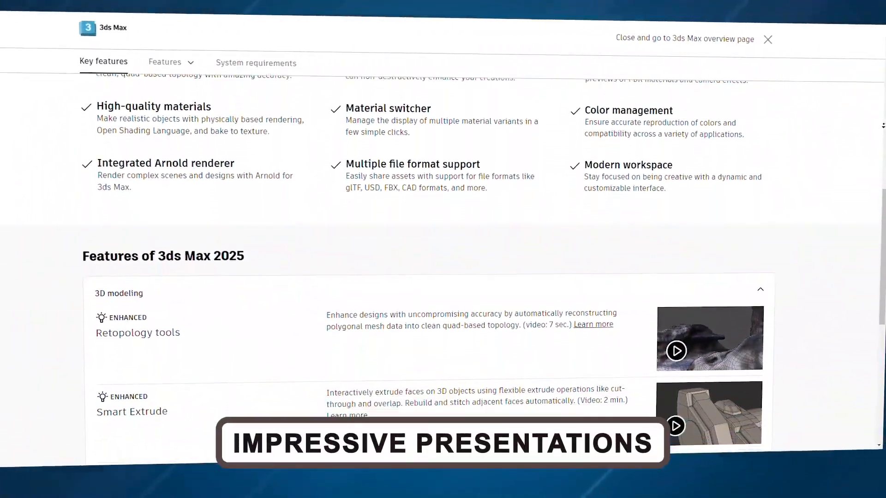
scroll(443, 277, "down", 2)
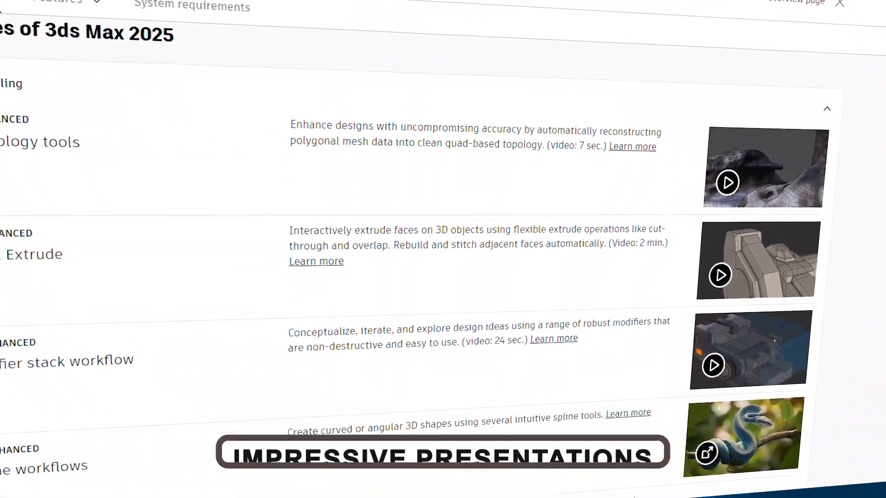
scroll(443, 276, "down", 2)
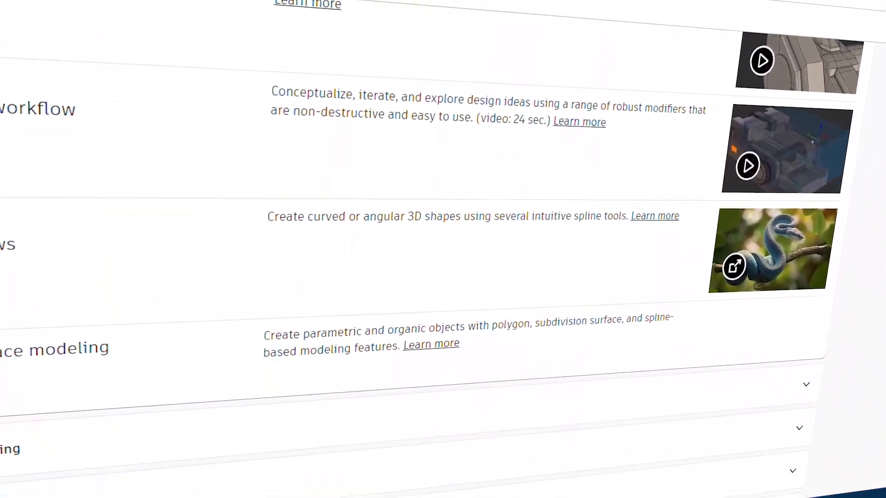